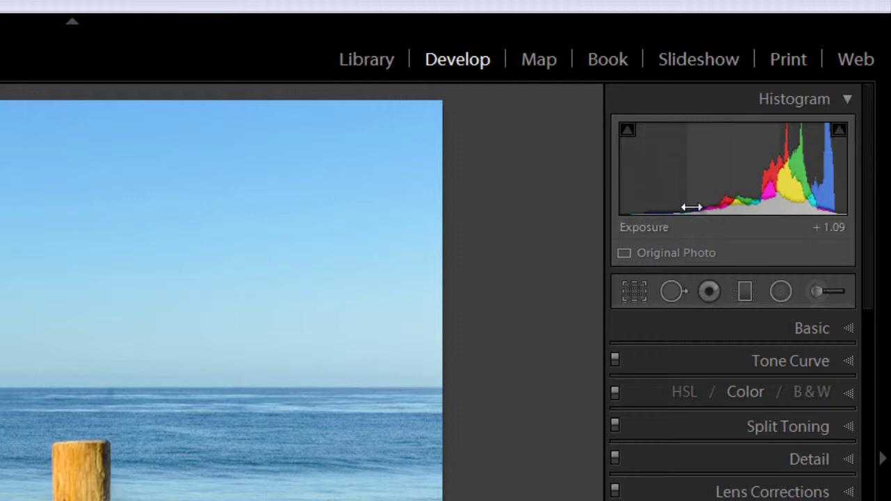
# - Drag in the histogram's Exposure region to adjust the beach photo's exposure
pyautogui.moveTo(684, 208)
pyautogui.mouseDown()
pyautogui.moveTo(665, 211)
pyautogui.moveTo(688, 205)
pyautogui.mouseUp()
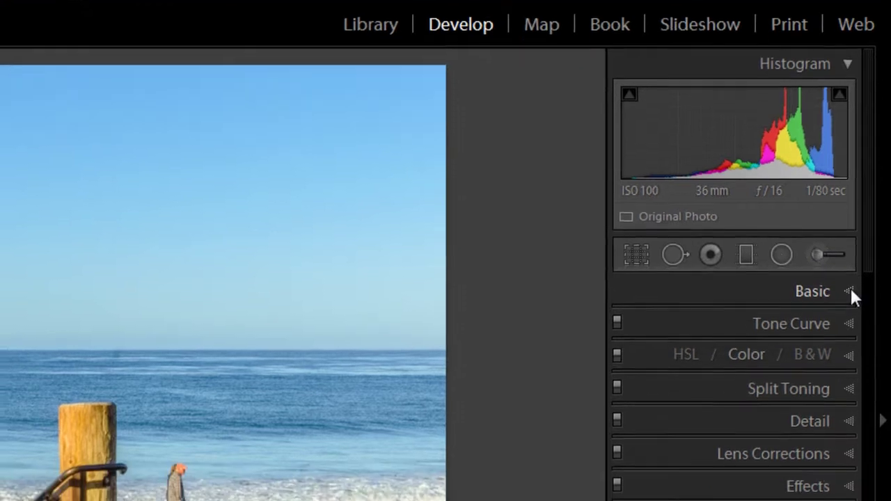
# - Expand the Basic panel and enter Exposure 1.09, nudging the value with the arrow keys
pyautogui.click(851, 329)
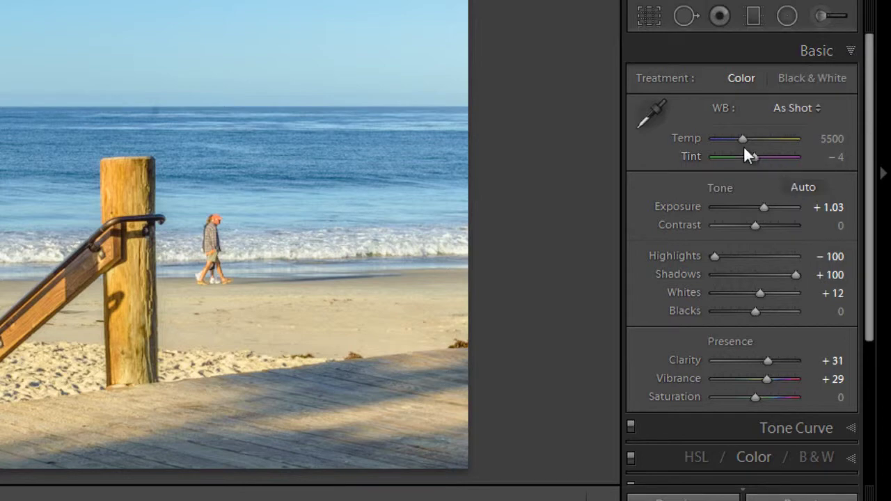
pyautogui.moveTo(761, 206)
pyautogui.mouseDown()
pyautogui.moveTo(745, 211)
pyautogui.moveTo(762, 205)
pyautogui.mouseUp()
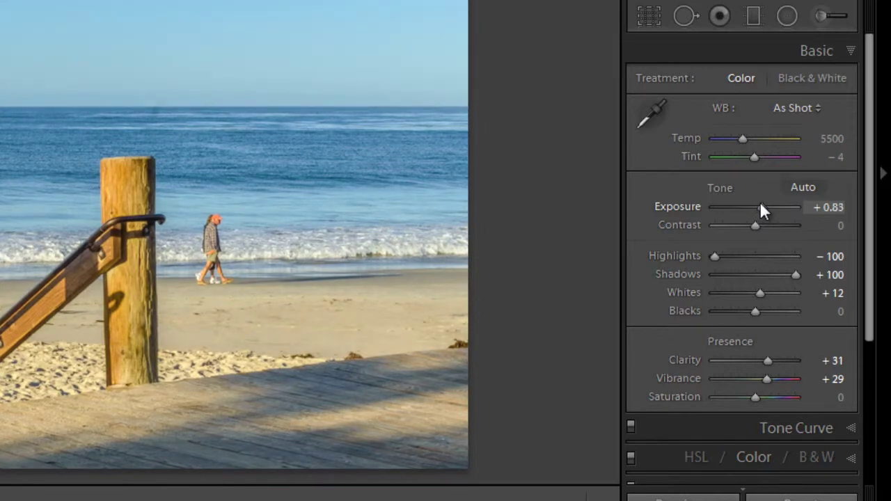
pyautogui.click(832, 207)
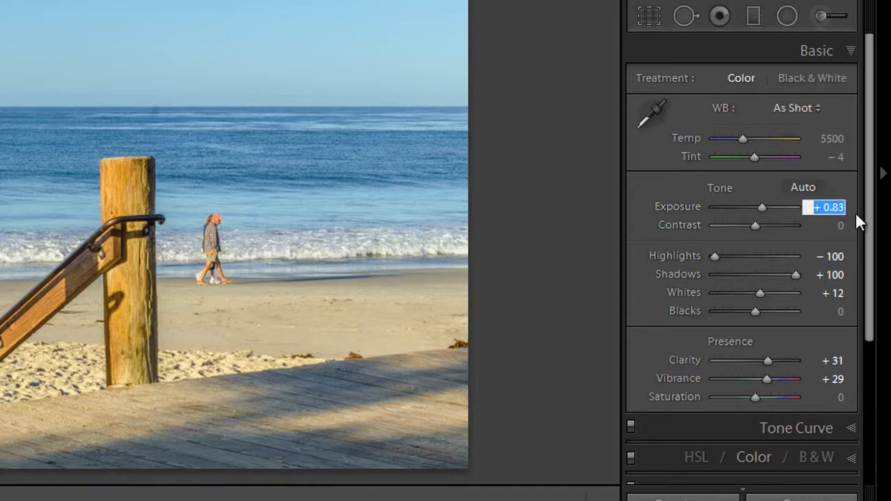
pyautogui.write('1.09')
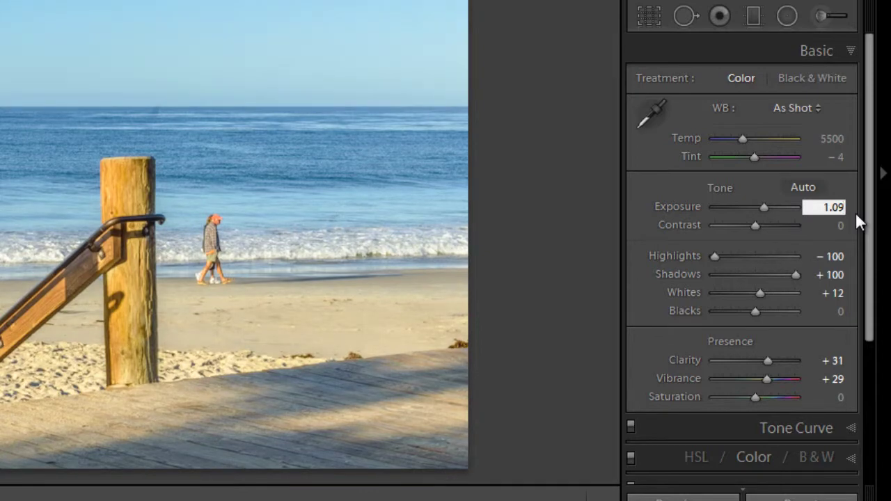
pyautogui.press('Up')
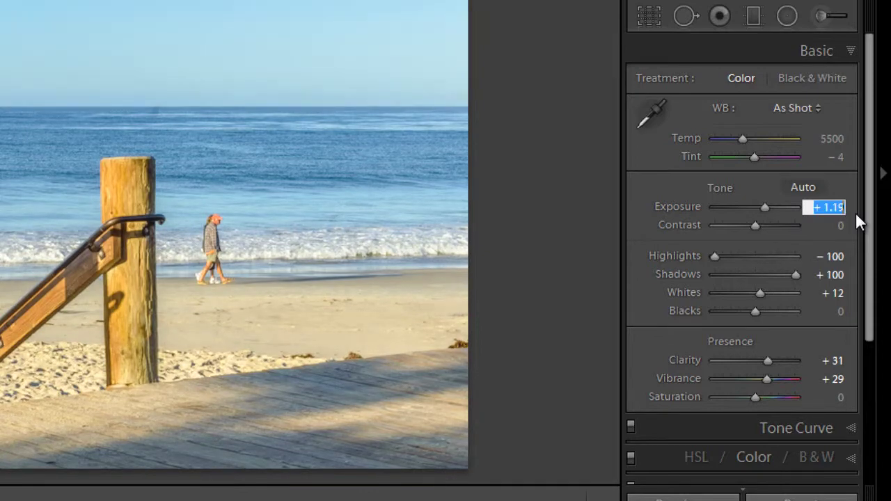
pyautogui.press('Up')
pyautogui.press('Up')
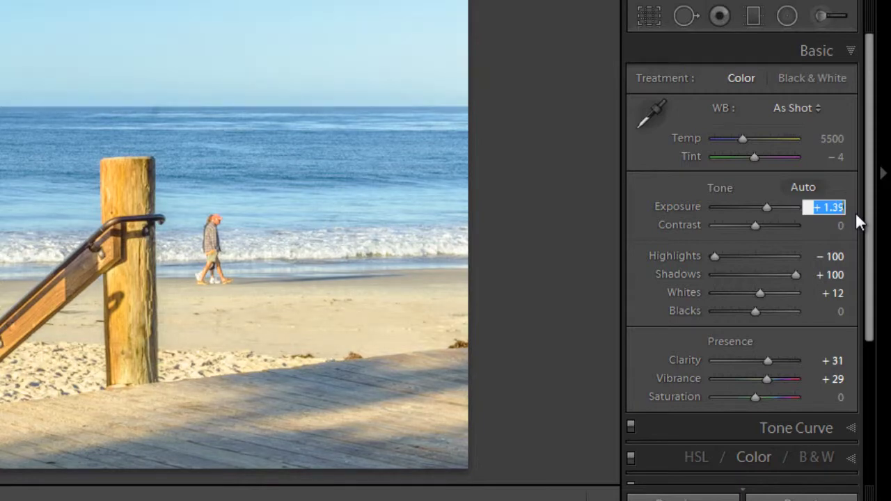
pyautogui.press('Down')
pyautogui.press('Down')
pyautogui.press('Down')
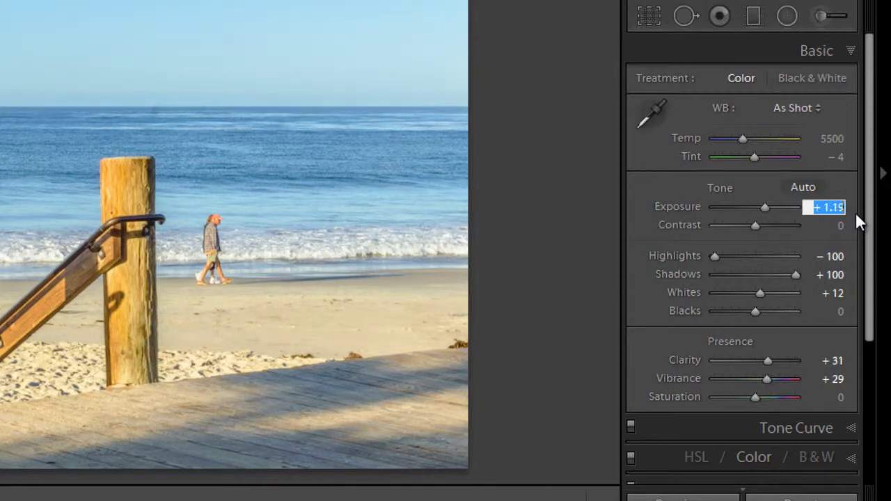
pyautogui.press('Up')
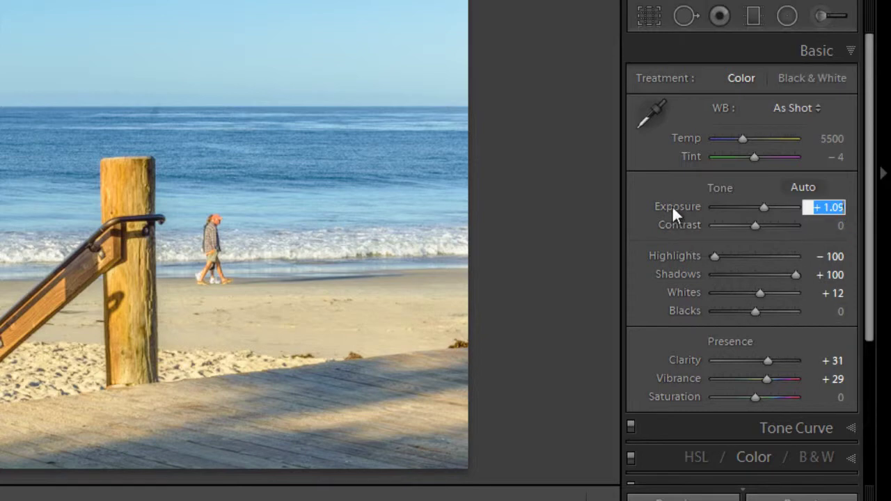
pyautogui.doubleClick(672, 256)
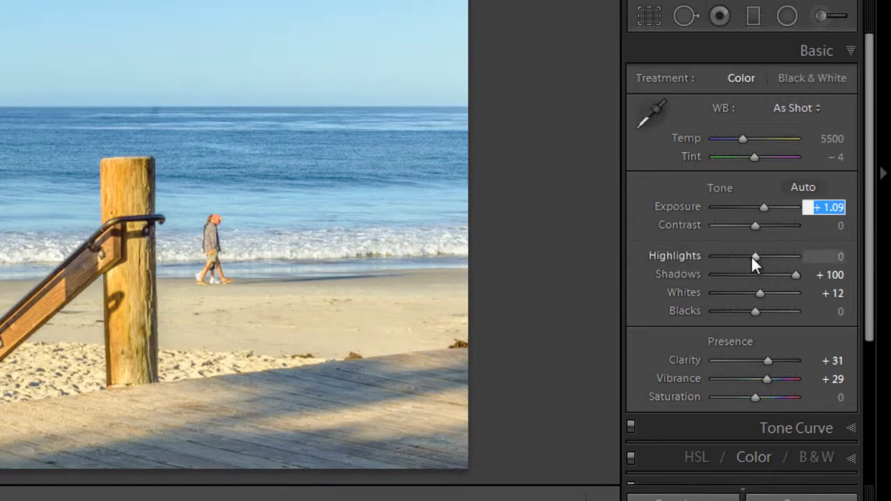
pyautogui.press('Return')
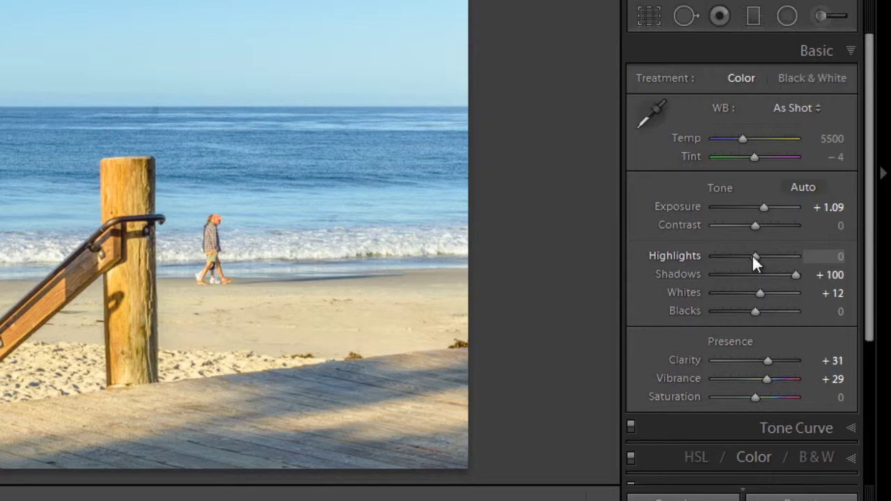
pyautogui.moveTo(754, 257); pyautogui.dragTo(683, 263)
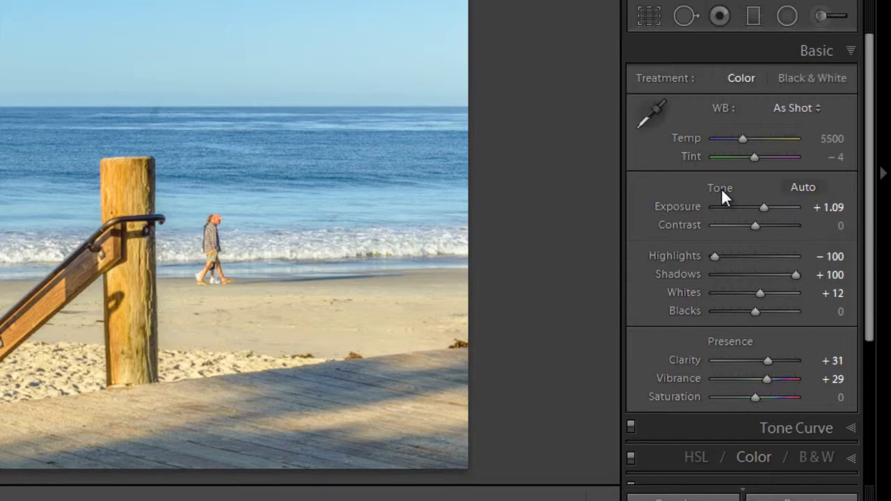
# - Expand the Tone Curve and pull the Lights region down to -37
pyautogui.click(851, 430)
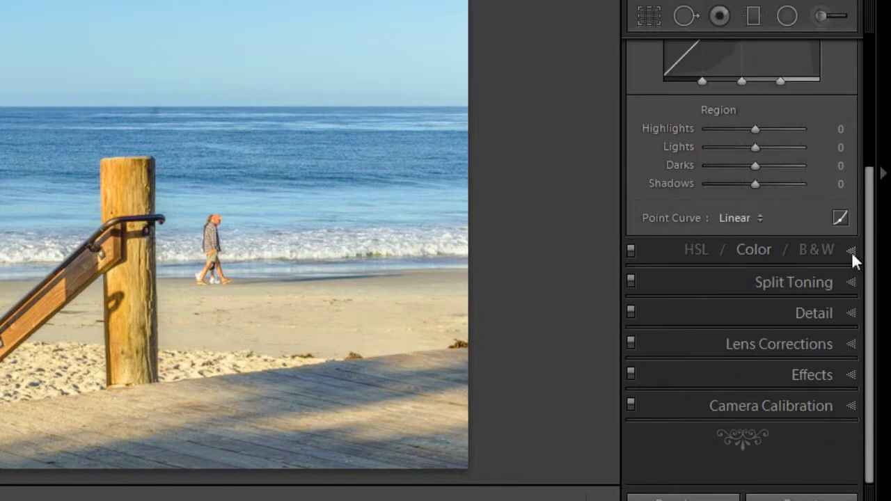
pyautogui.moveTo(870, 238); pyautogui.dragTo(841, 126)
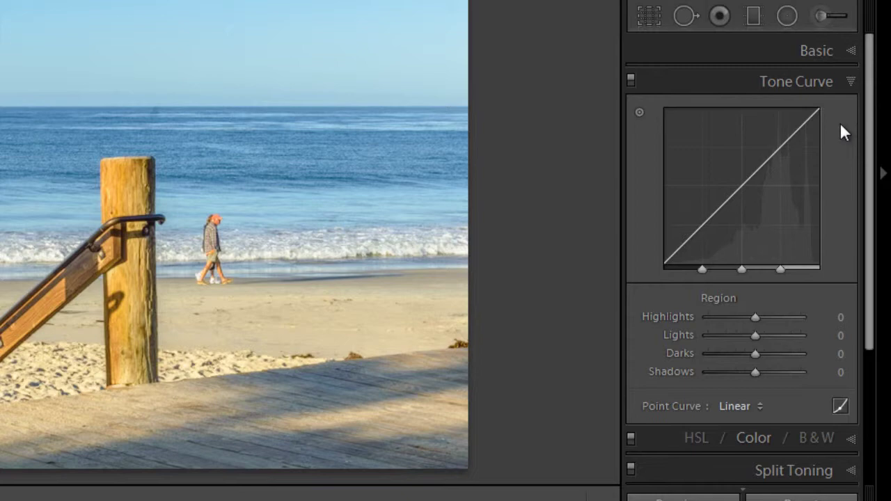
pyautogui.moveTo(768, 167); pyautogui.dragTo(793, 201)
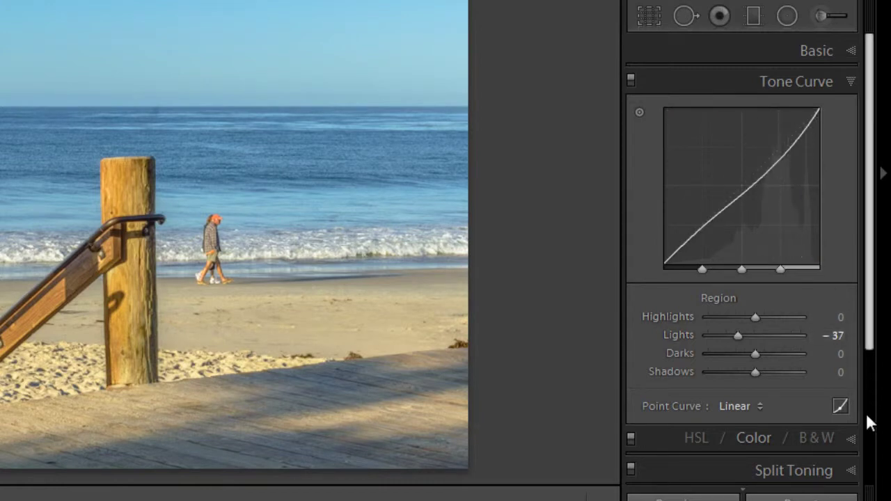
# - Raise Blue saturation to +67 in HSL and expand the Split Toning settings
pyautogui.click(854, 438)
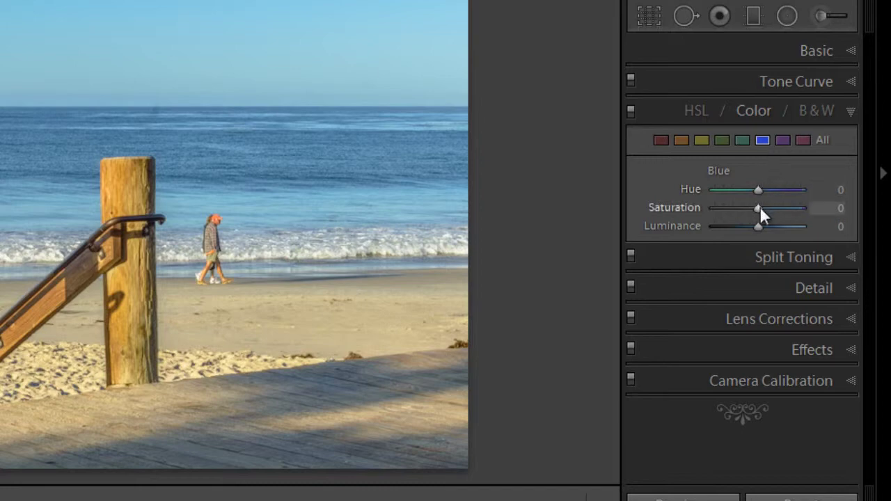
pyautogui.moveTo(760, 207); pyautogui.dragTo(799, 206)
pyautogui.click(855, 257)
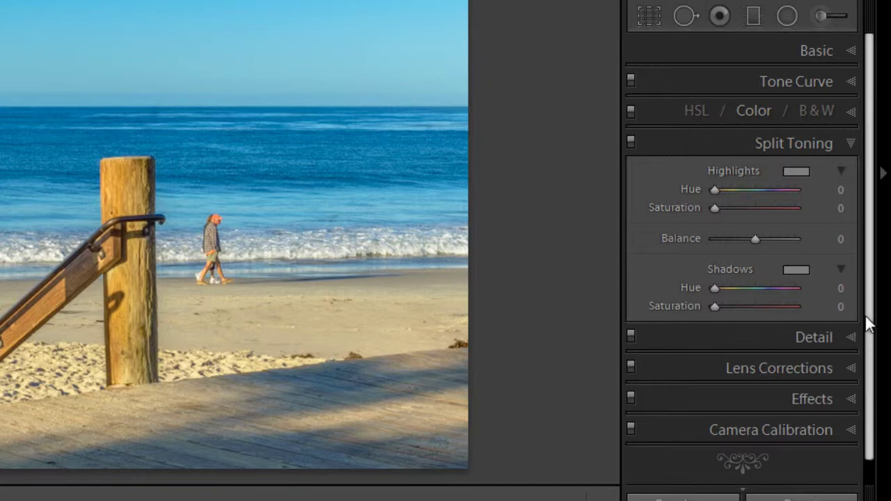
# - Review the Detail panel's Sharpening (Amount 70) and Noise Reduction, then expand Lens Corrections
pyautogui.click(852, 339)
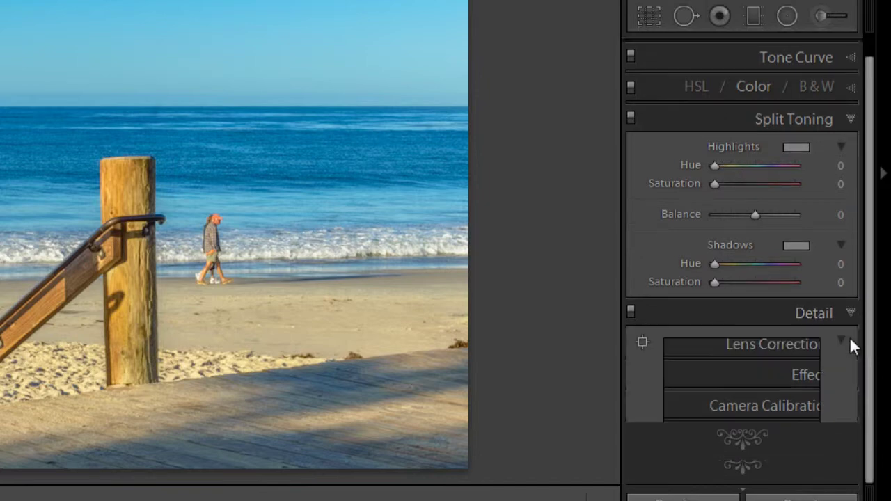
pyautogui.scroll(-5, 846, 265)
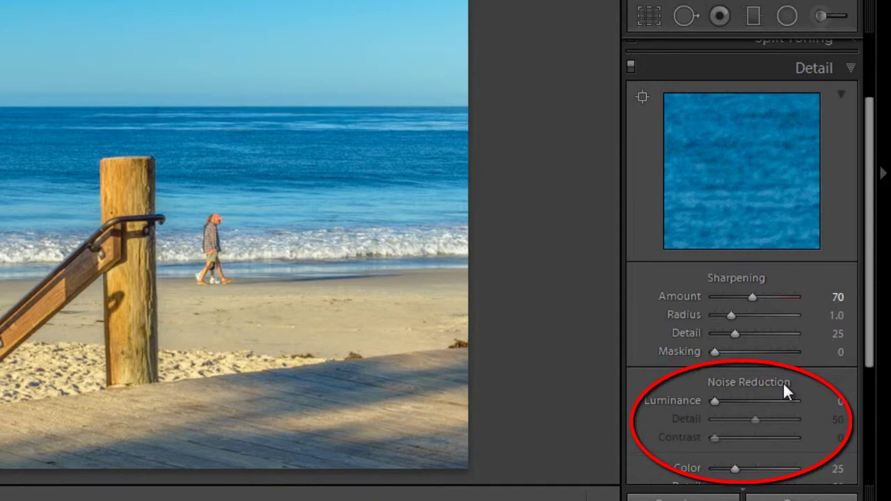
pyautogui.scroll(-5, 870, 342)
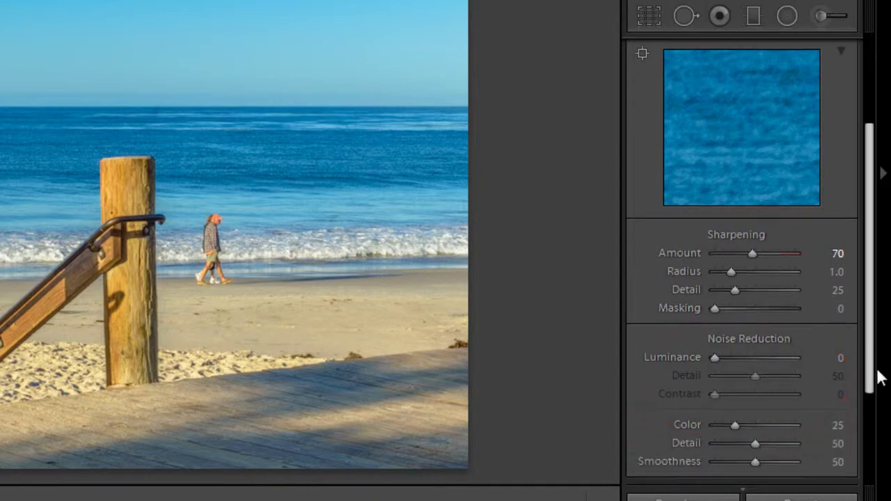
pyautogui.click(849, 373)
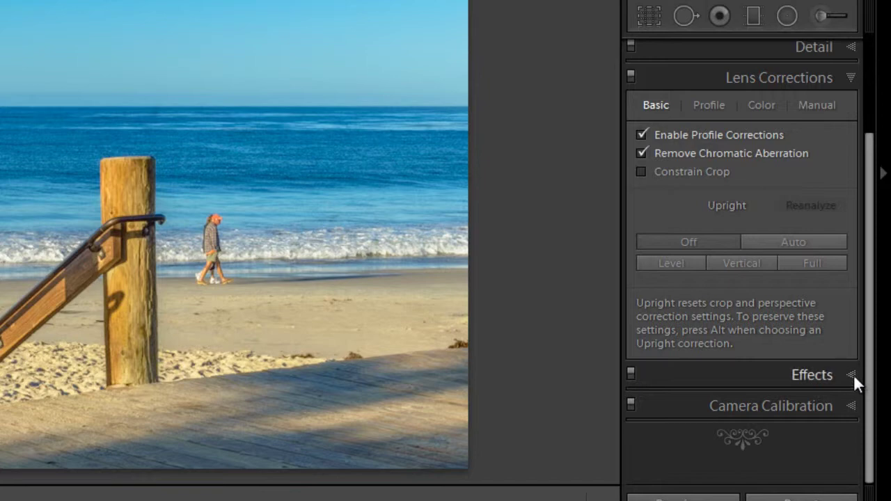
# - Set Post-Crop Vignetting Amount to +36 in Effects for a soft white edge vignette
pyautogui.click(854, 374)
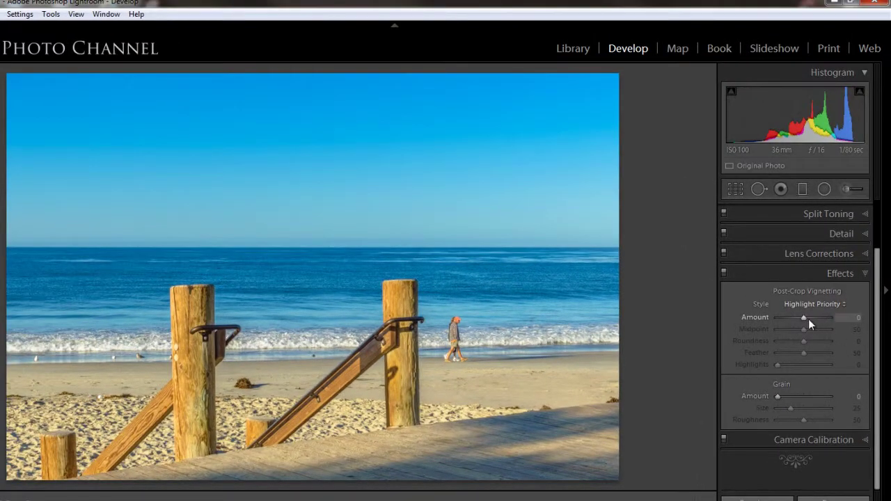
pyautogui.moveTo(803, 317); pyautogui.dragTo(794, 319)
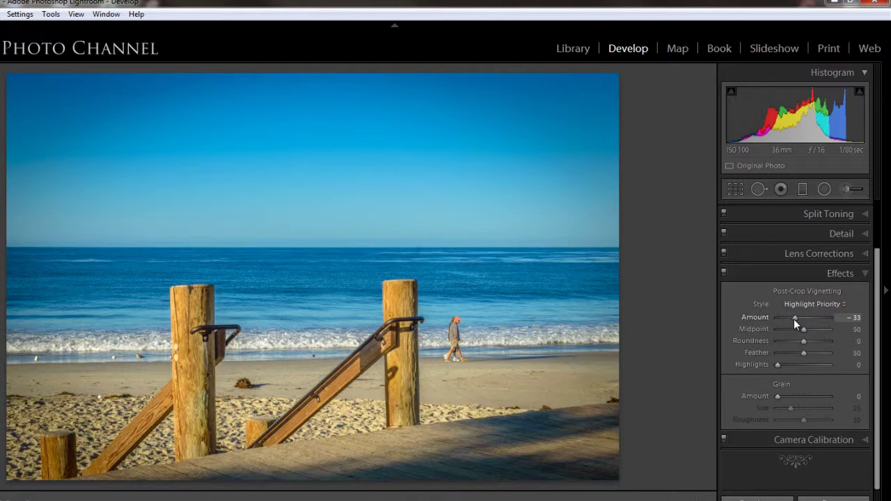
pyautogui.moveTo(795, 319); pyautogui.dragTo(813, 322)
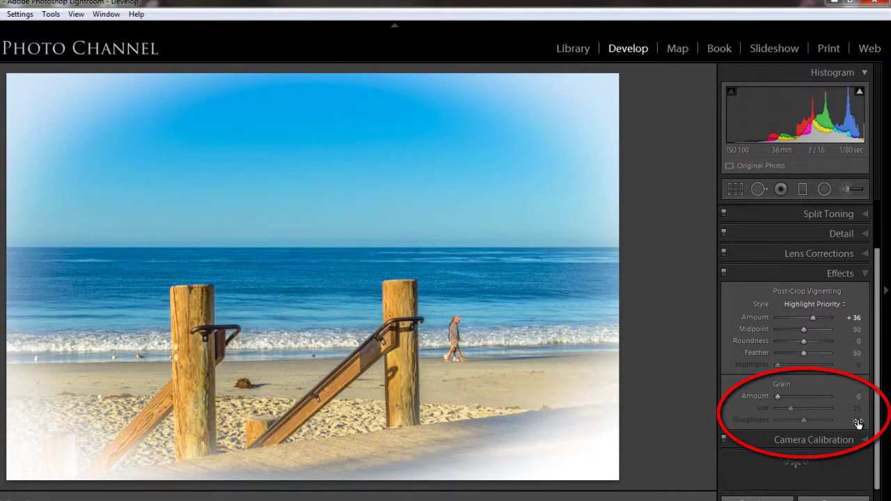
# - Expand Camera Calibration and open the Profile list of camera profiles
pyautogui.click(866, 441)
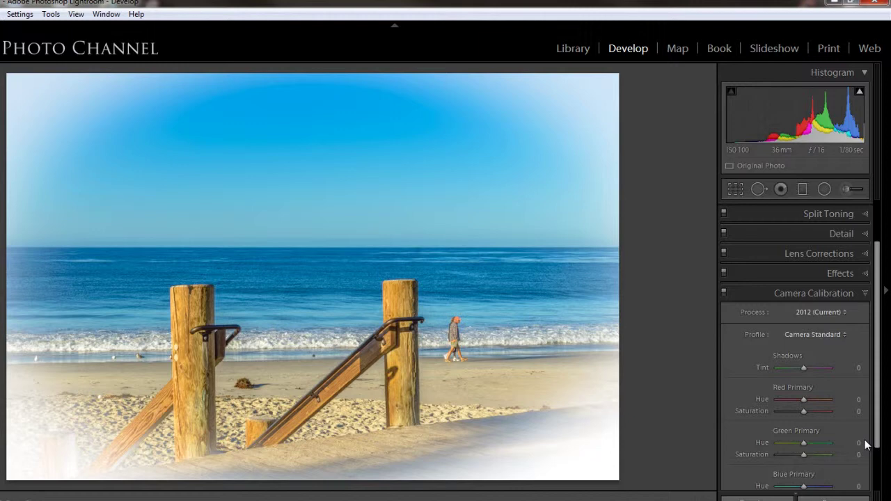
pyautogui.click(844, 336)
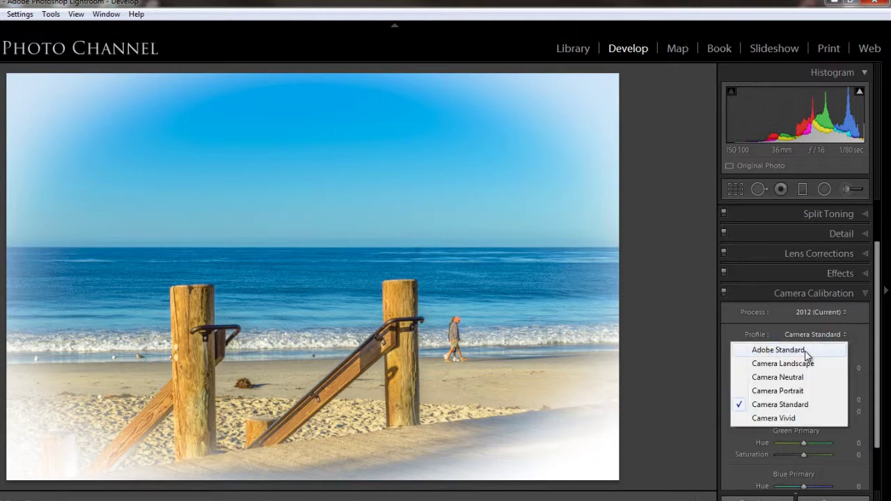